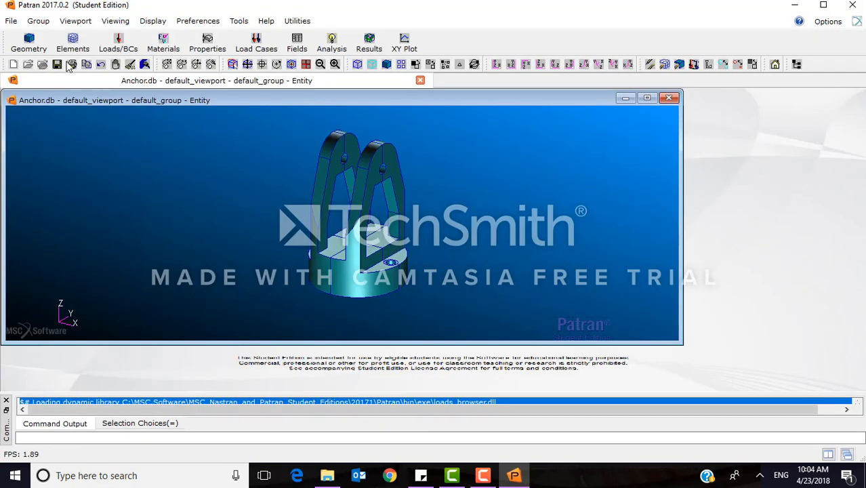
# Set up the creation of a solid mesh with Tet element shape, TetMesh mesher and Tet10 topology, accepting the default TetMesh parameters.
pyautogui.click(73, 42)
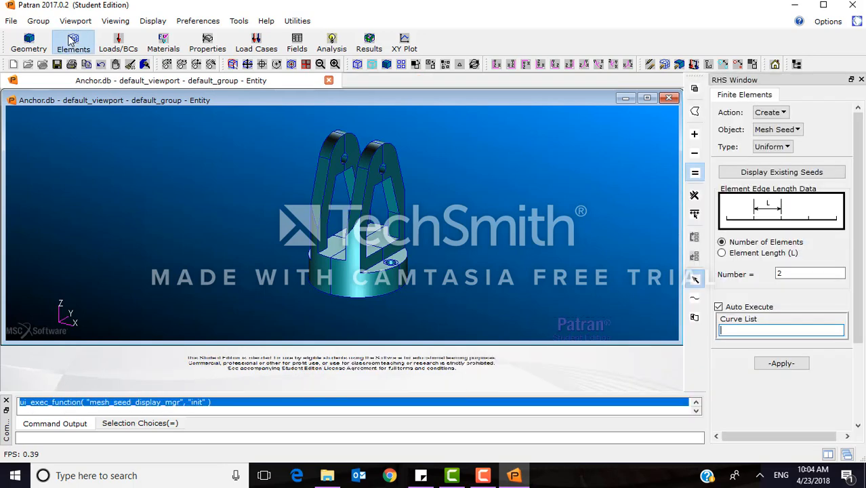
pyautogui.click(766, 113)
pyautogui.click(766, 113)
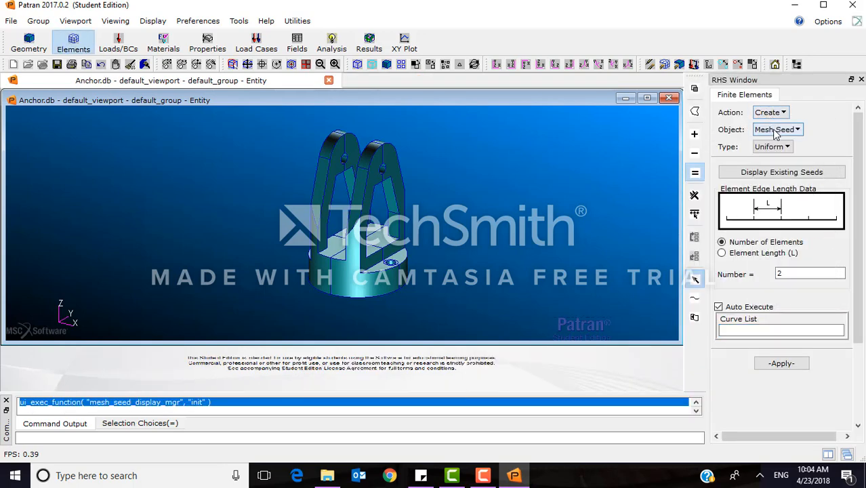
pyautogui.click(776, 130)
pyautogui.click(781, 174)
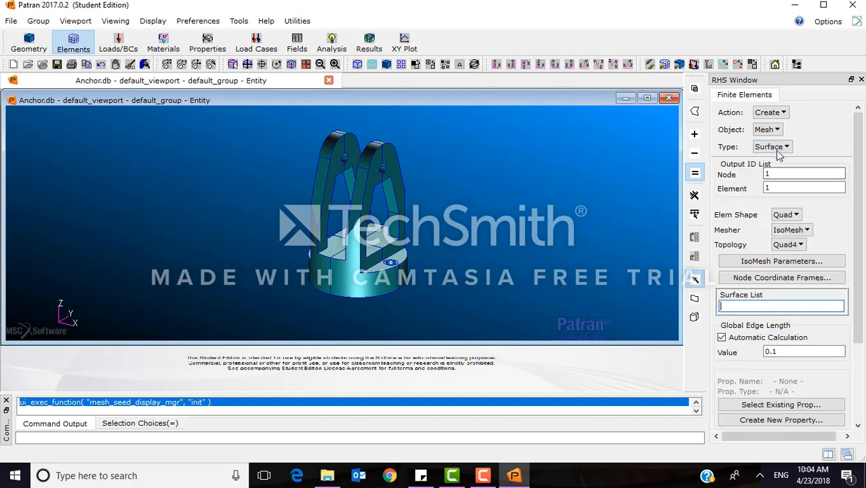
pyautogui.click(778, 149)
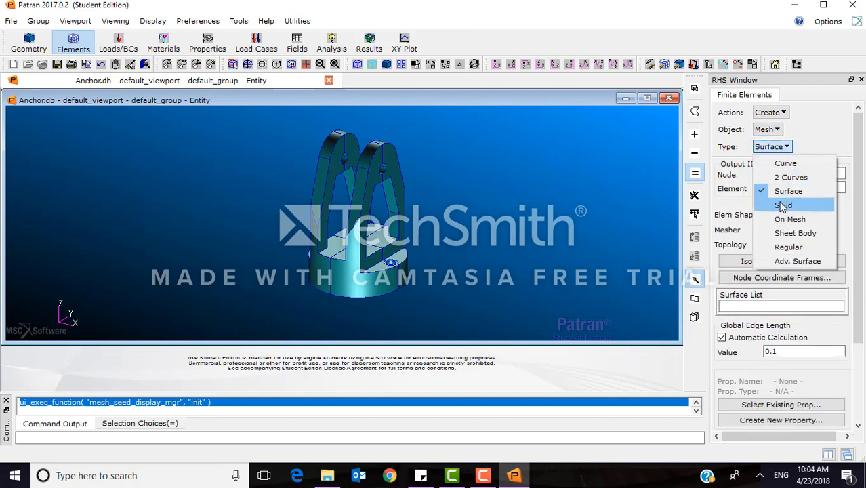
pyautogui.click(783, 205)
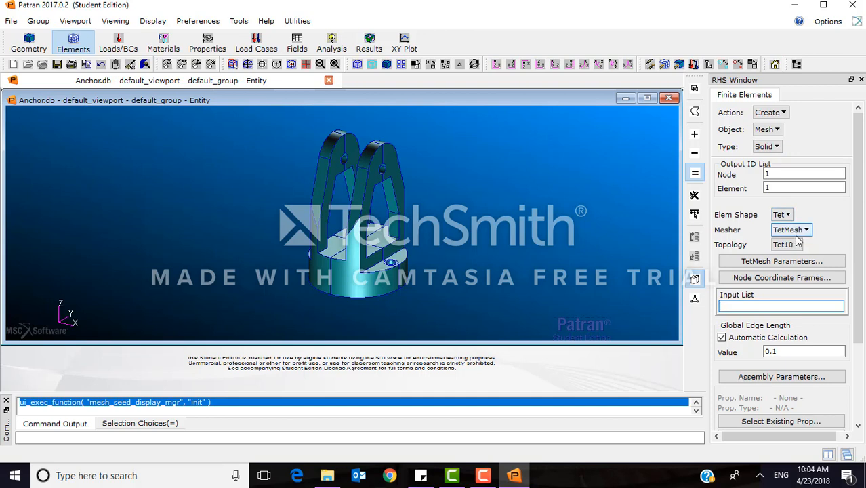
pyautogui.click(783, 263)
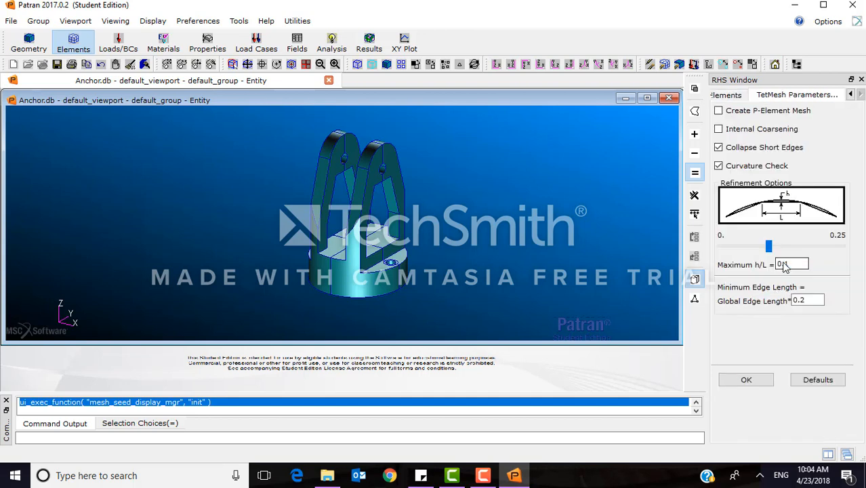
pyautogui.click(746, 380)
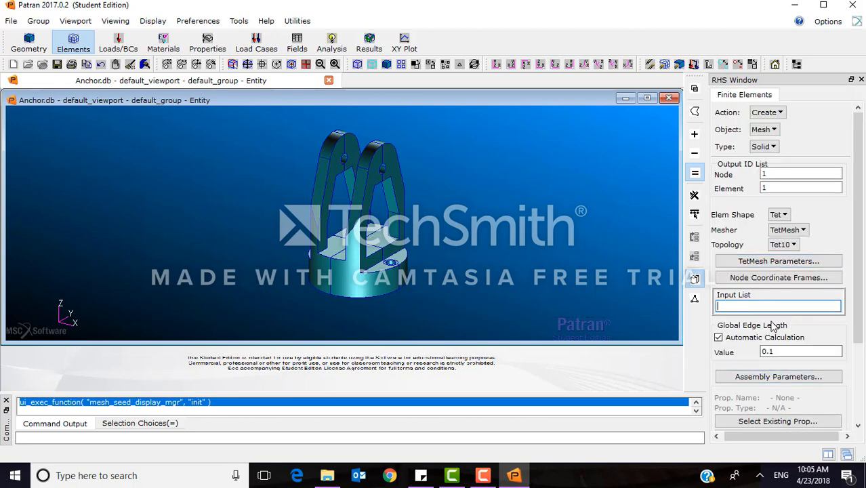
# Mesh Solid 1 with a global edge length of 20 instead of the automatically calculated one.
pyautogui.click(752, 308)
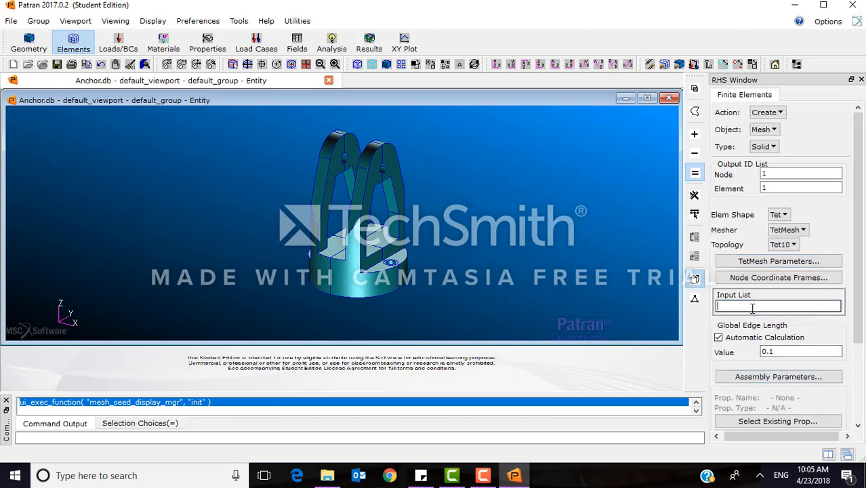
pyautogui.click(375, 271)
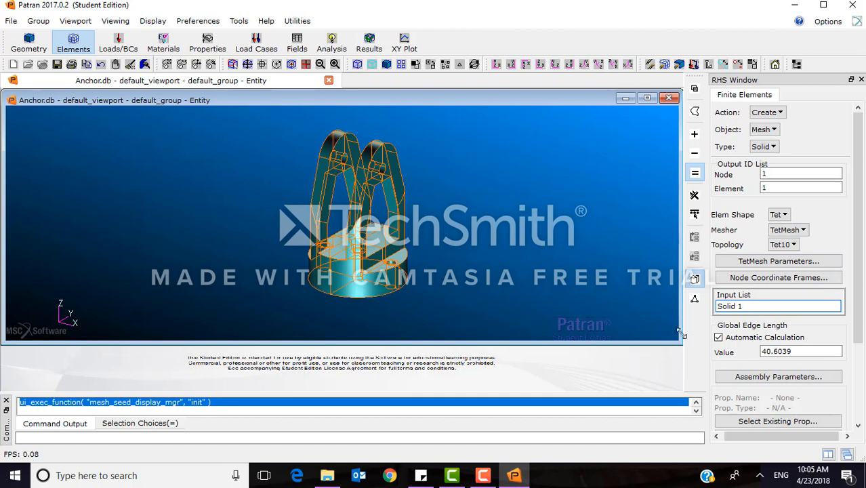
pyautogui.click(719, 337)
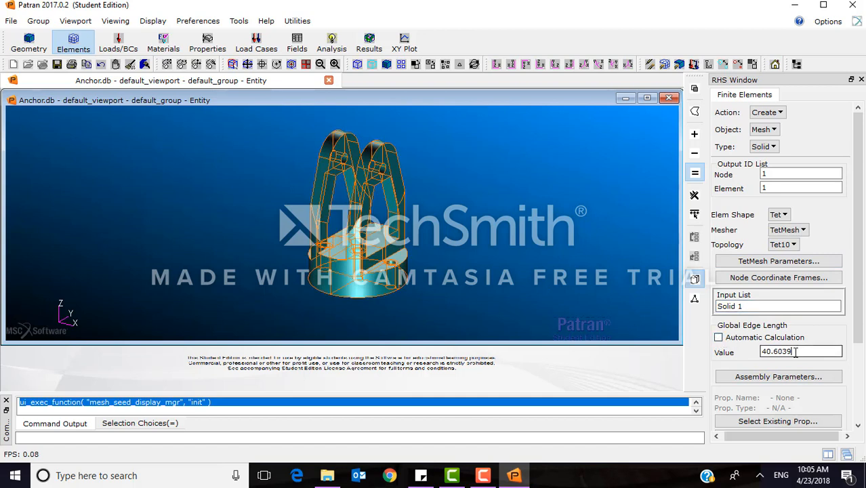
pyautogui.moveTo(796, 351); pyautogui.dragTo(705, 347)
pyautogui.write('20')
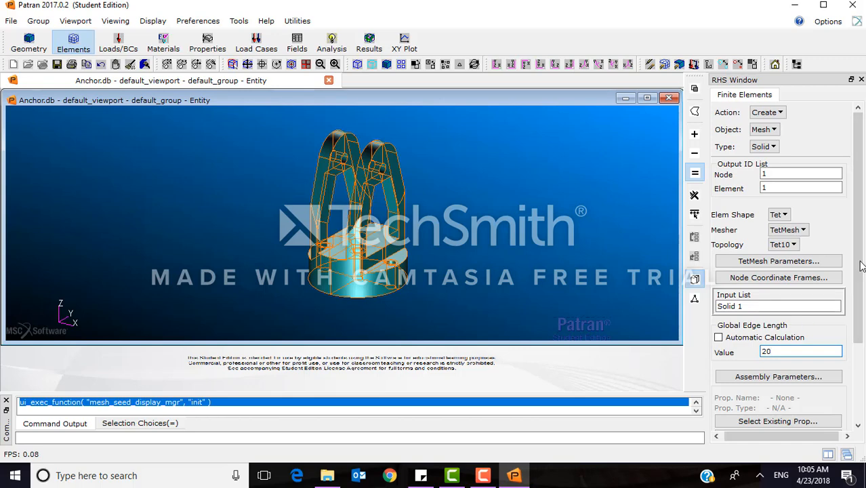
pyautogui.moveTo(858, 265); pyautogui.dragTo(858, 343)
pyautogui.click(786, 358)
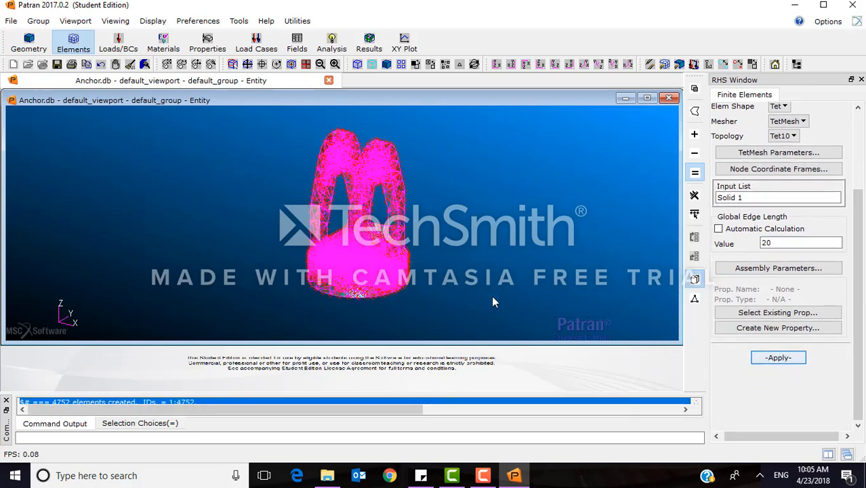
# Verify the element boundaries of the anchor mesh with the display type set to free faces.
pyautogui.scroll(2, 379, 281)
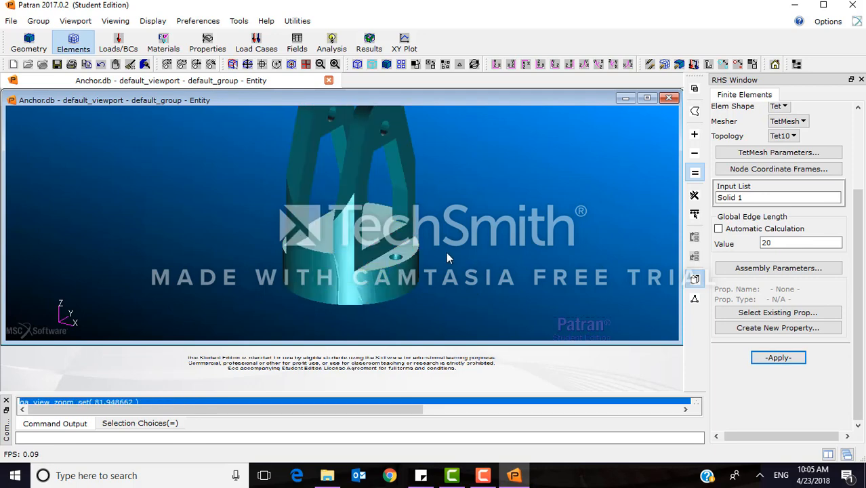
pyautogui.moveTo(447, 257); pyautogui.dragTo(415, 250, button='middle')
pyautogui.scroll(4, 425, 250)
pyautogui.scroll(-1, 425, 250)
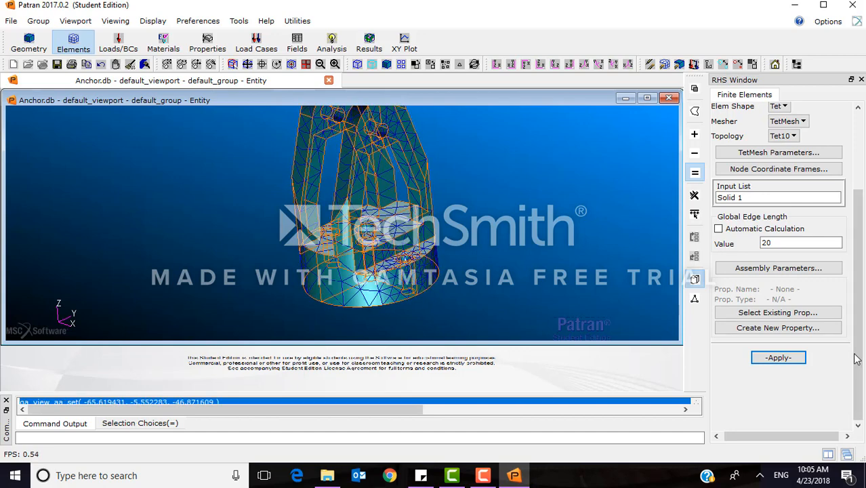
pyautogui.moveTo(856, 353); pyautogui.dragTo(858, 242)
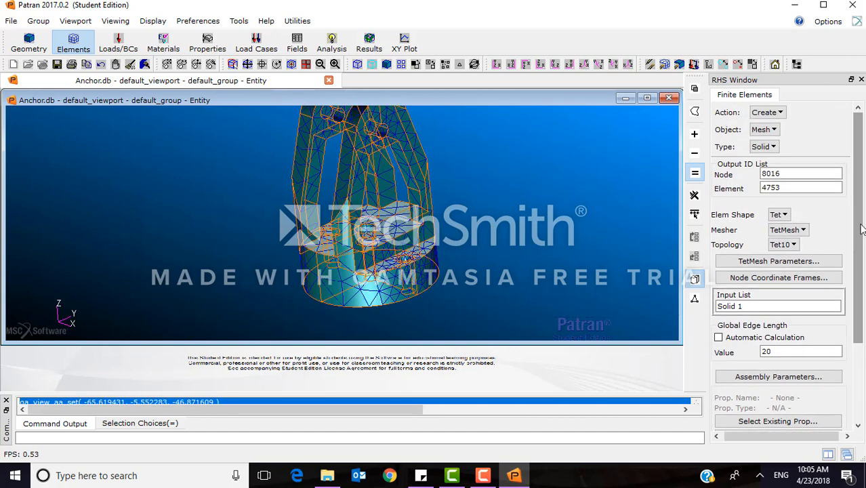
pyautogui.click(780, 113)
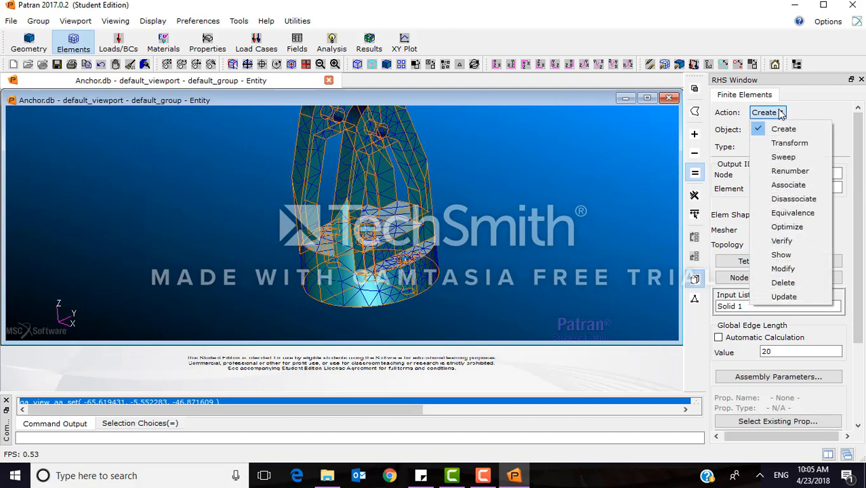
pyautogui.click(780, 239)
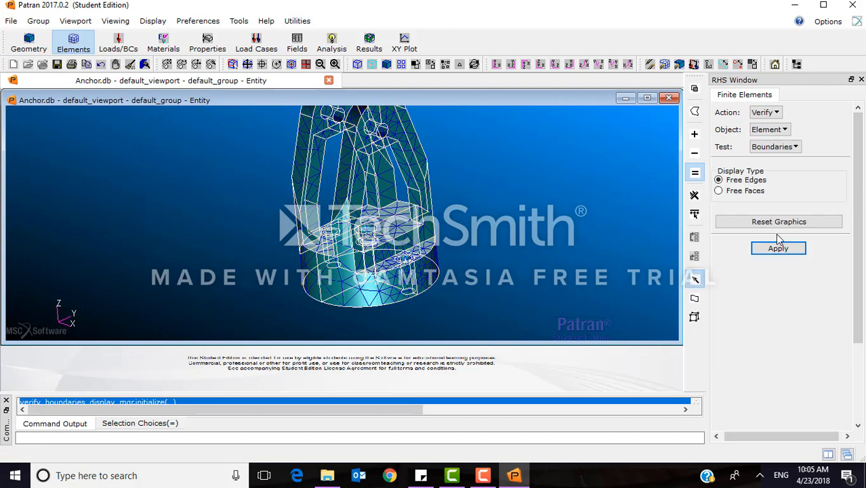
pyautogui.click(778, 130)
pyautogui.click(778, 130)
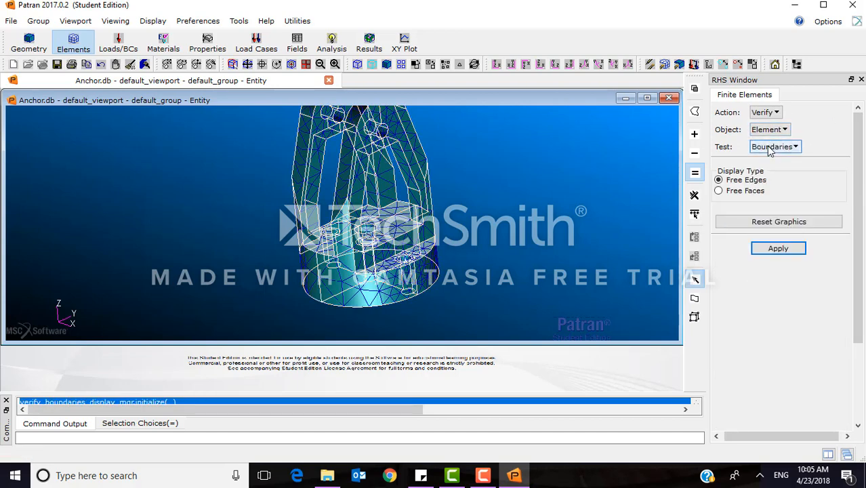
pyautogui.click(739, 191)
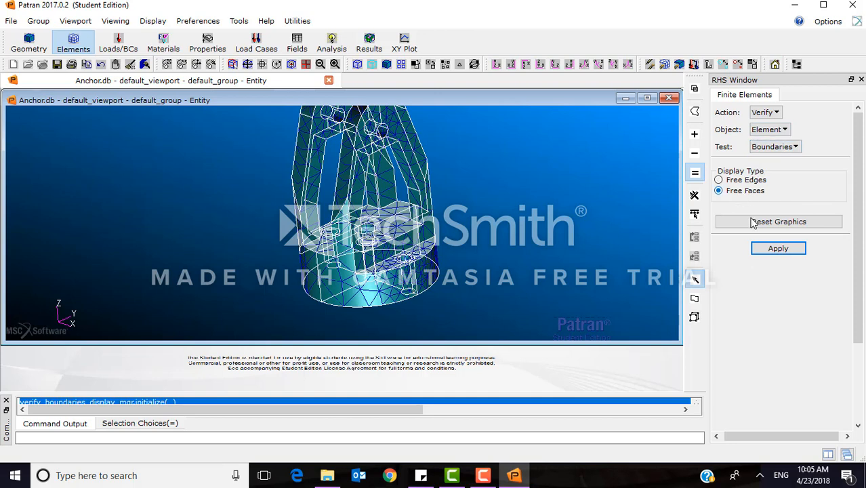
pyautogui.click(759, 251)
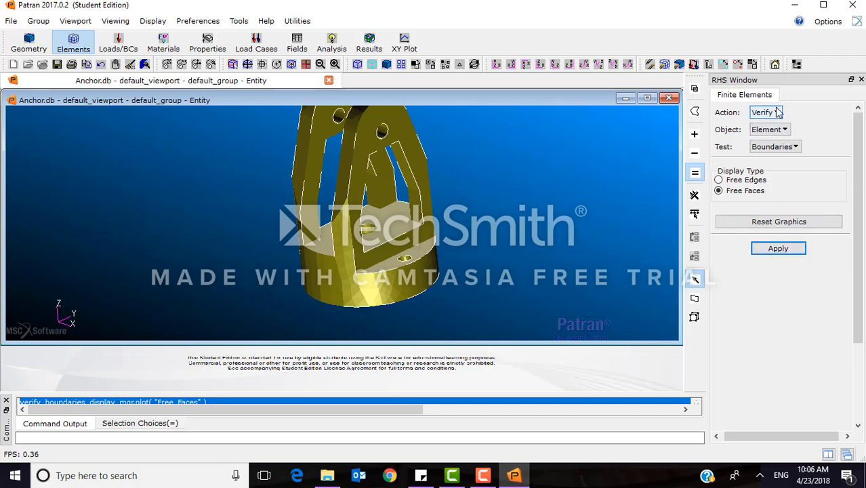
# Run all verification tests on the Tet elements and review the failure counts and worst cases in the summary.
pyautogui.click(779, 130)
pyautogui.click(775, 188)
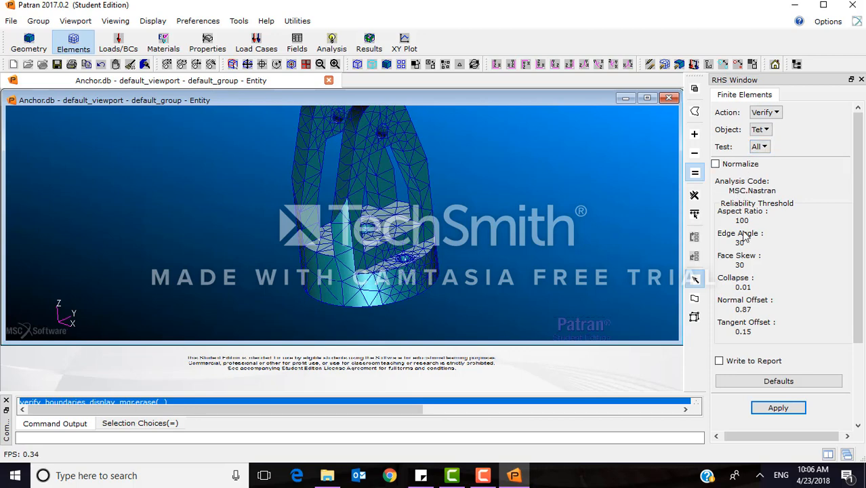
pyautogui.click(764, 409)
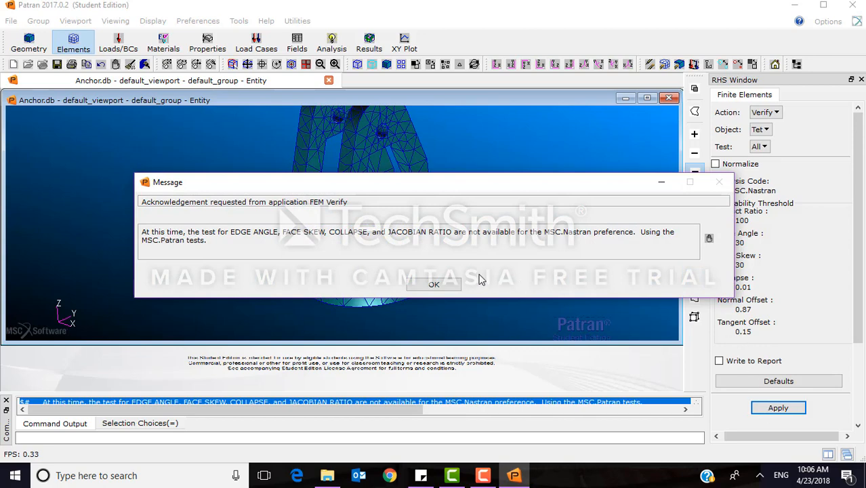
pyautogui.click(452, 287)
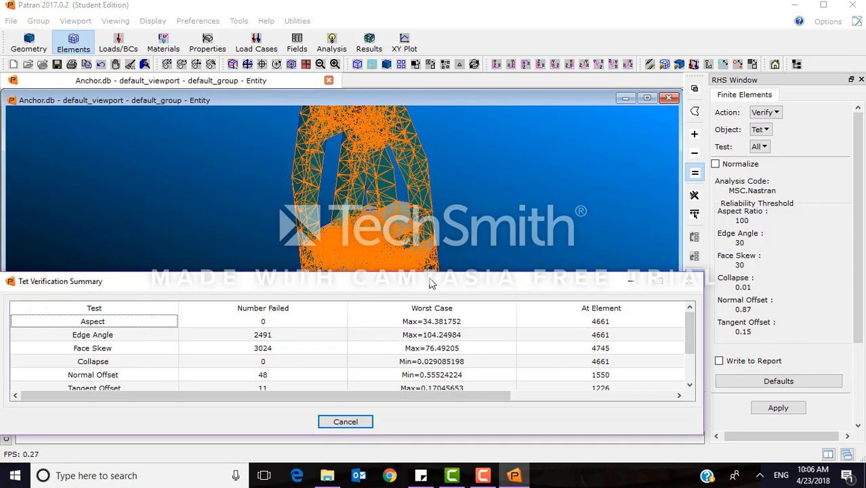
pyautogui.moveTo(431, 279); pyautogui.dragTo(460, 193)
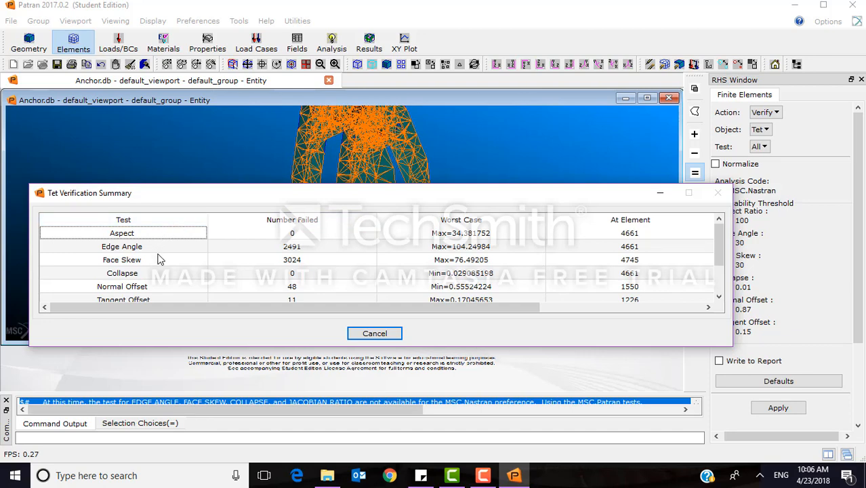
pyautogui.scroll(-1, 160, 259)
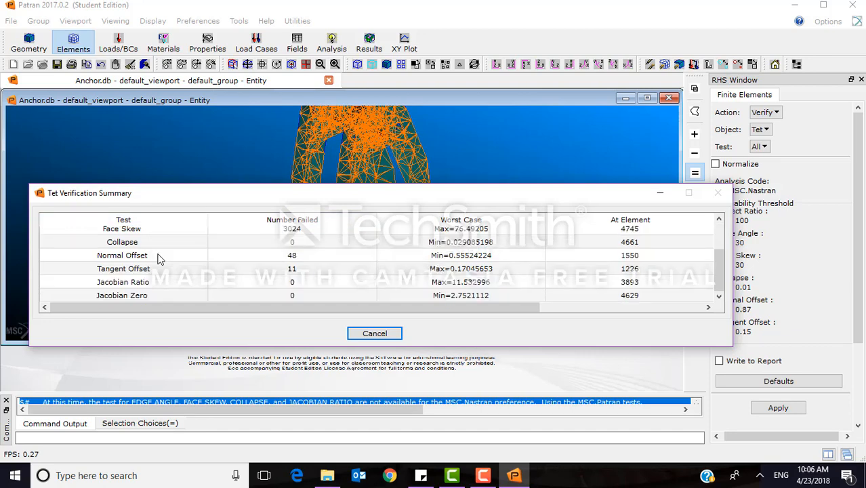
pyautogui.scroll(1, 163, 259)
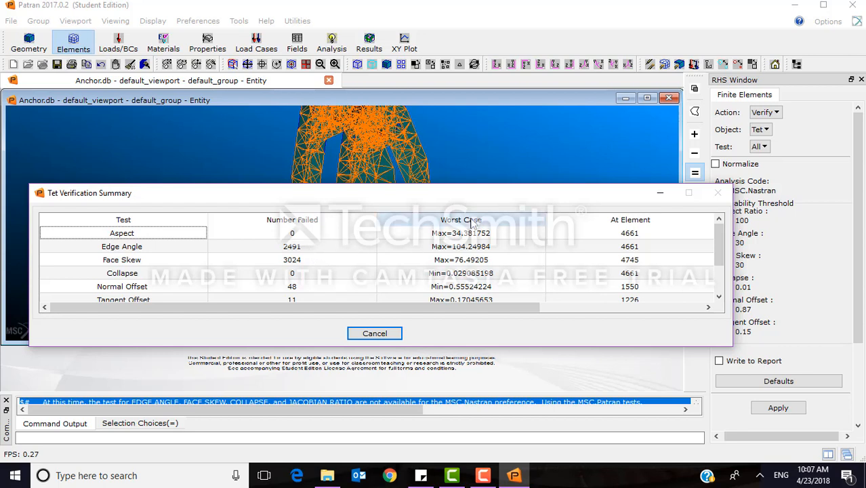
pyautogui.scroll(-1, 472, 254)
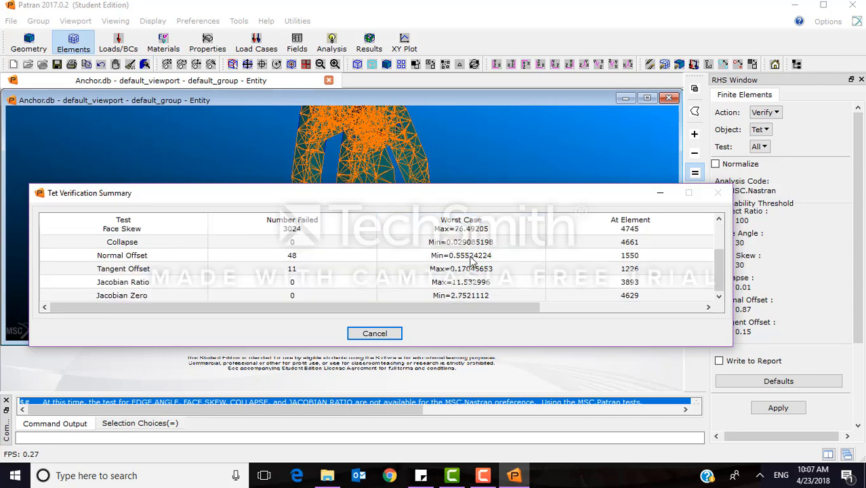
pyautogui.scroll(1, 475, 268)
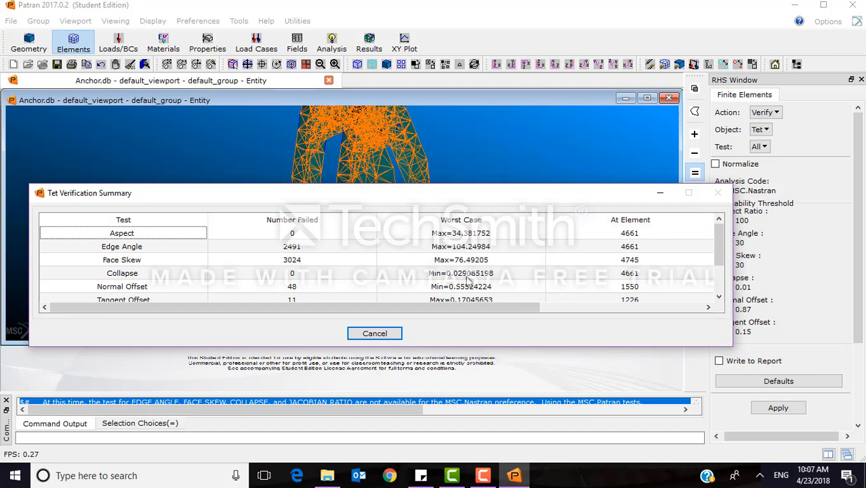
pyautogui.click(375, 333)
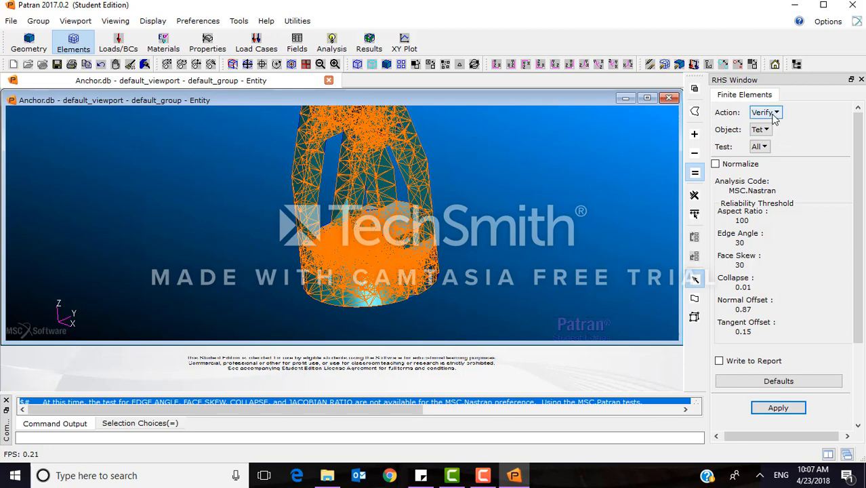
# Run the Tet aspect test with an aspect ratio threshold of 6.23 and examine the color-coded elements up close.
pyautogui.click(761, 147)
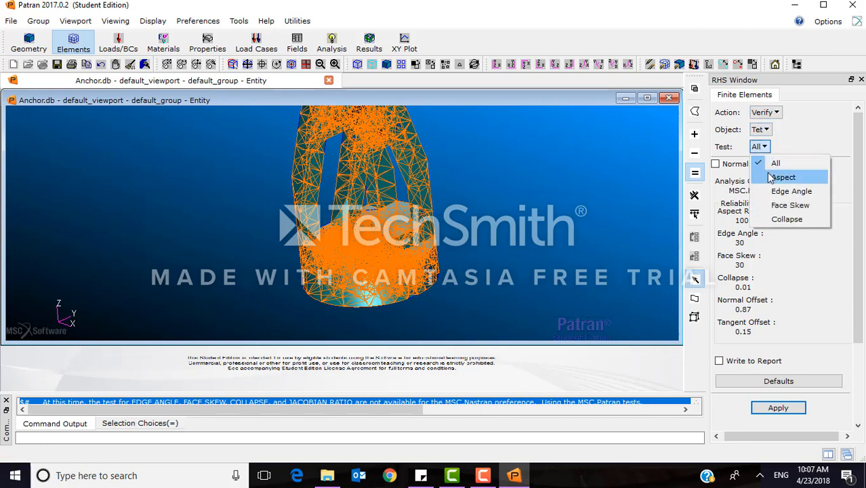
pyautogui.click(769, 176)
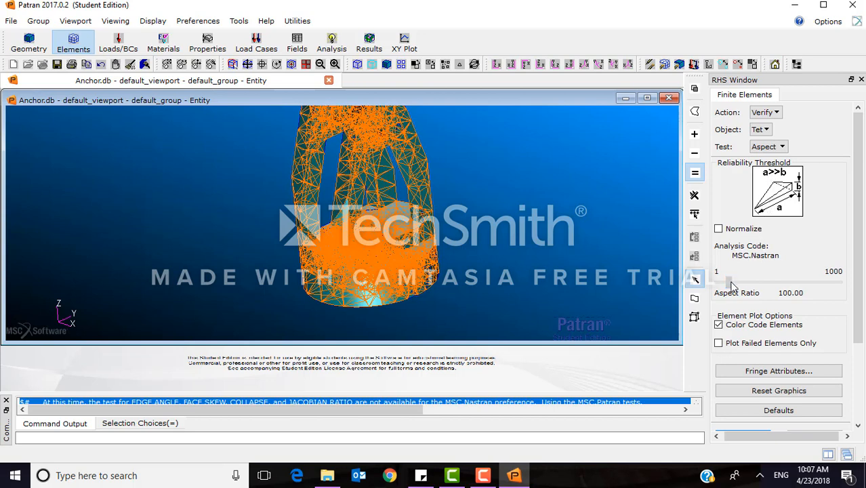
pyautogui.moveTo(731, 285); pyautogui.dragTo(719, 285)
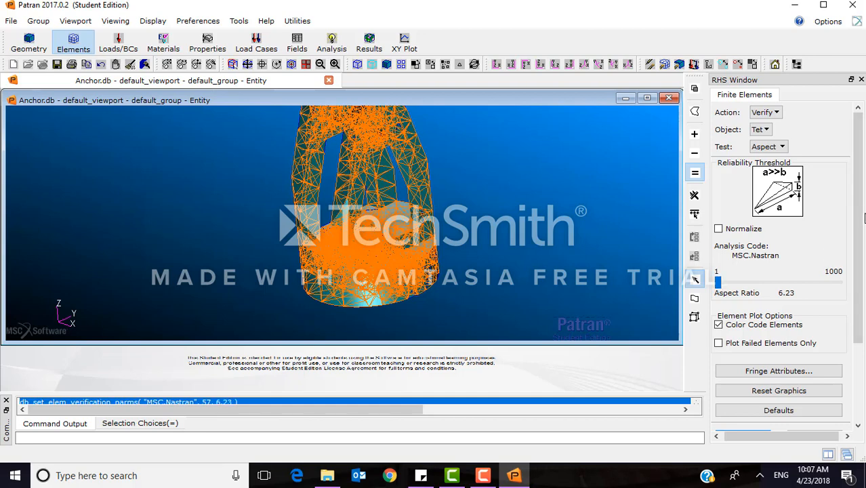
pyautogui.scroll(-3, 860, 218)
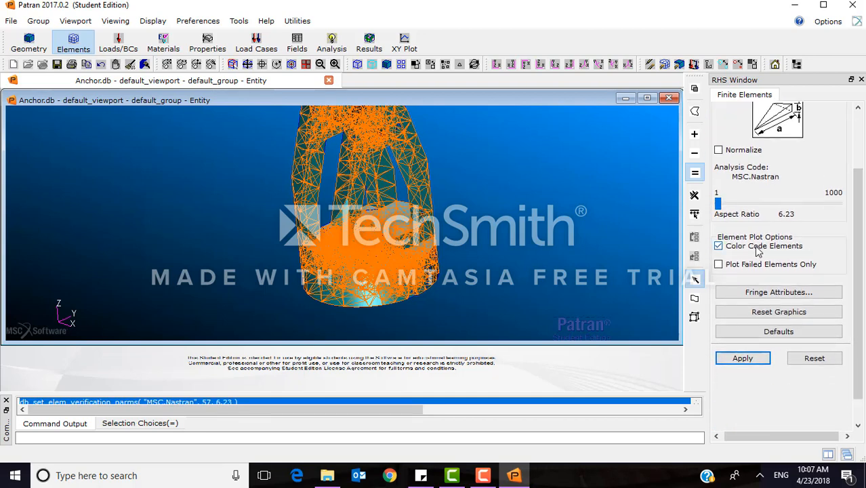
pyautogui.click(728, 359)
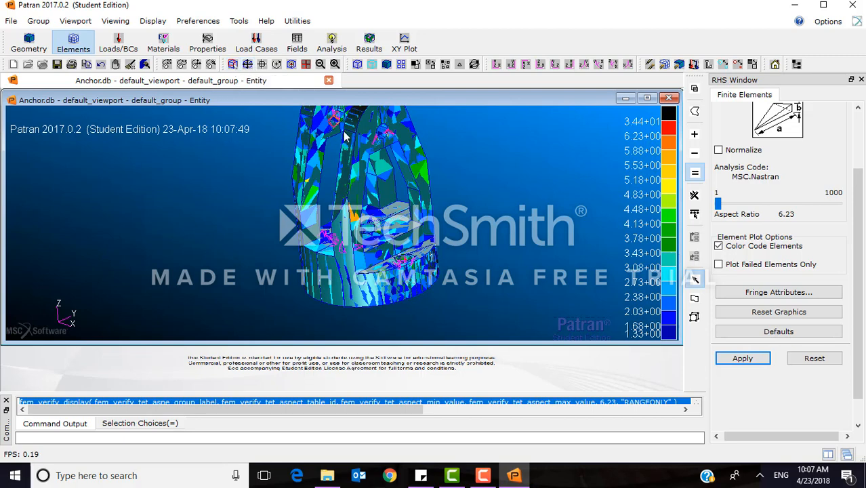
pyautogui.scroll(3, 423, 230)
pyautogui.scroll(3, 423, 230)
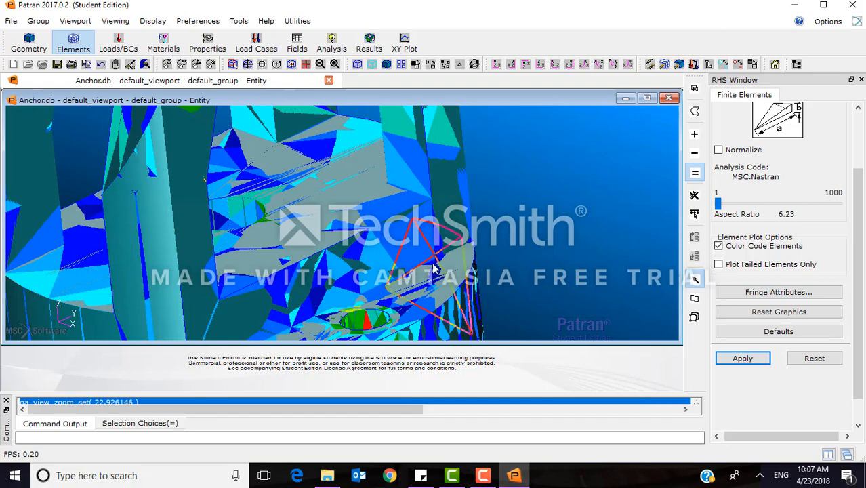
pyautogui.scroll(3, 517, 235)
pyautogui.moveTo(516, 231); pyautogui.dragTo(517, 251, button='middle')
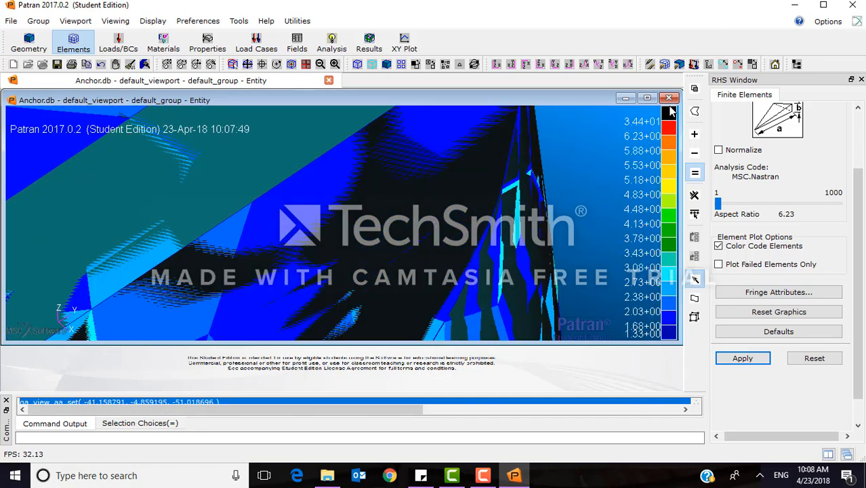
# Examine the color-coded aspect ratio elements around the holes in the anchor's base.
pyautogui.scroll(-3, 402, 281)
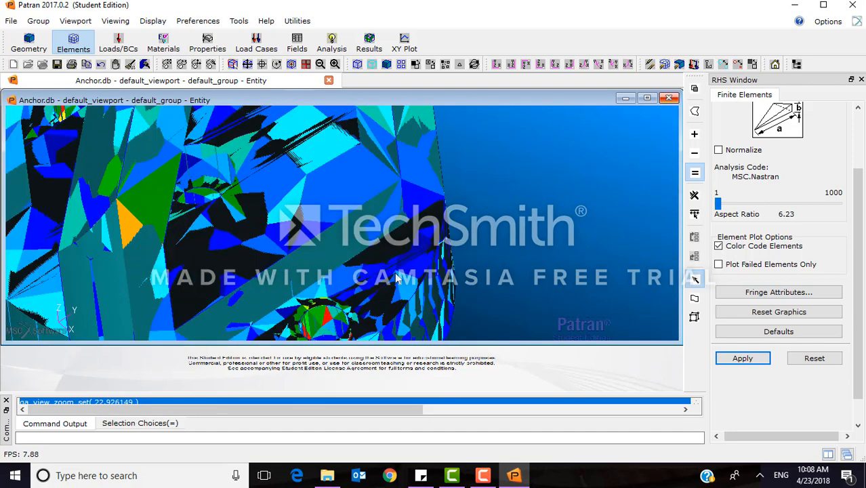
pyautogui.scroll(1, 344, 333)
pyautogui.scroll(-3, 344, 333)
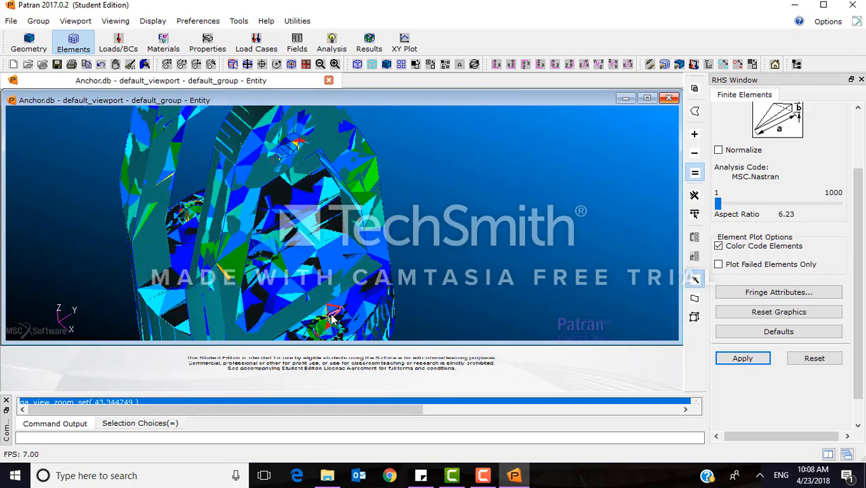
pyautogui.moveTo(332, 319); pyautogui.dragTo(476, 231, button='middle')
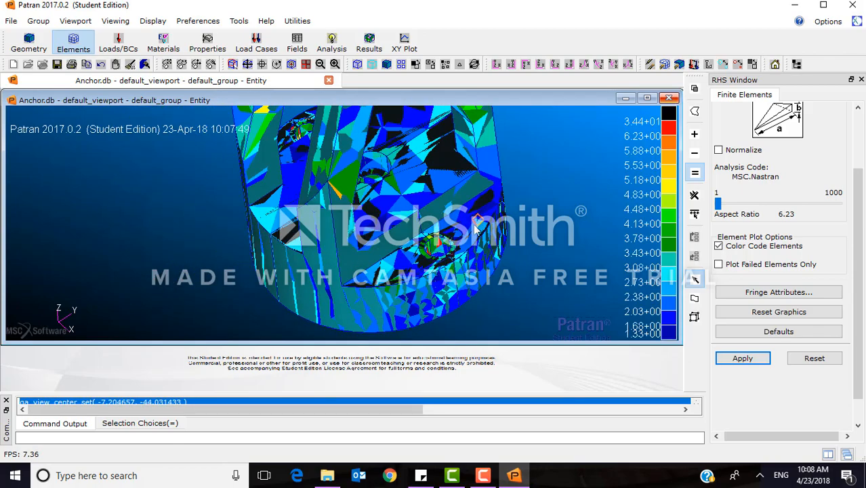
pyautogui.scroll(5, 438, 255)
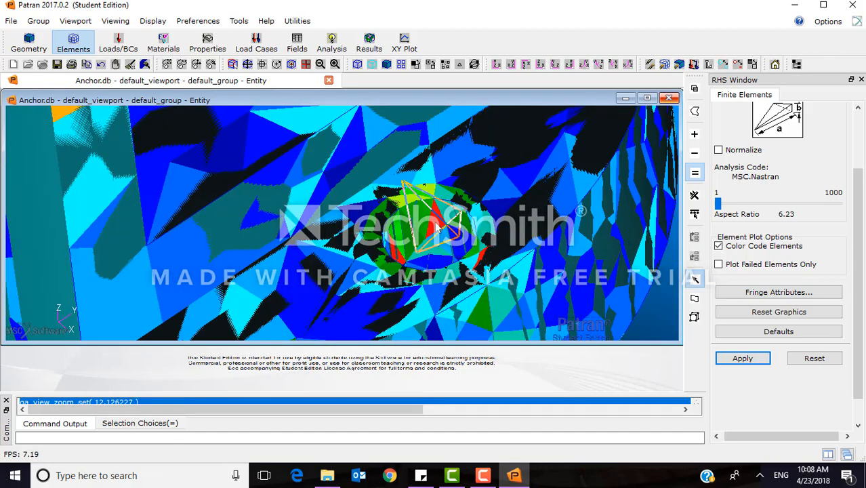
pyautogui.click(436, 224)
pyautogui.scroll(-7, 509, 223)
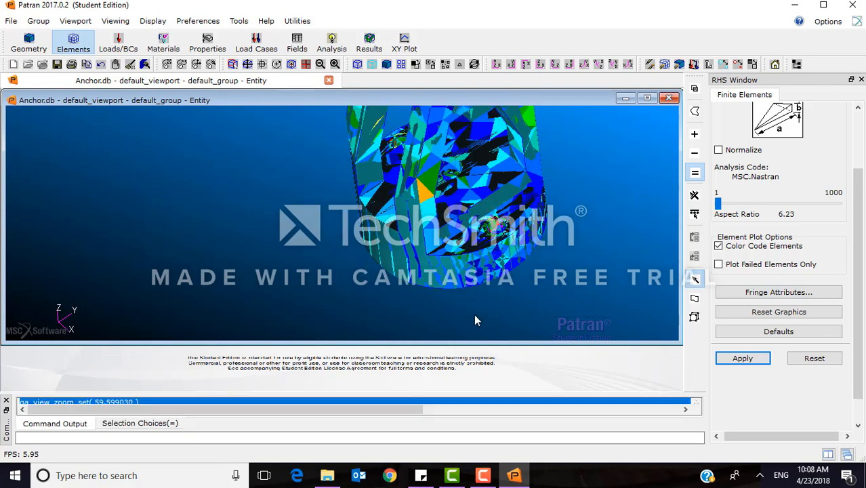
# Set the solid mesh's TetMesh parameters to a maximum h/L of 0.05 and a minimum edge length factor of 0.1.
pyautogui.moveTo(860, 259); pyautogui.dragTo(861, 163)
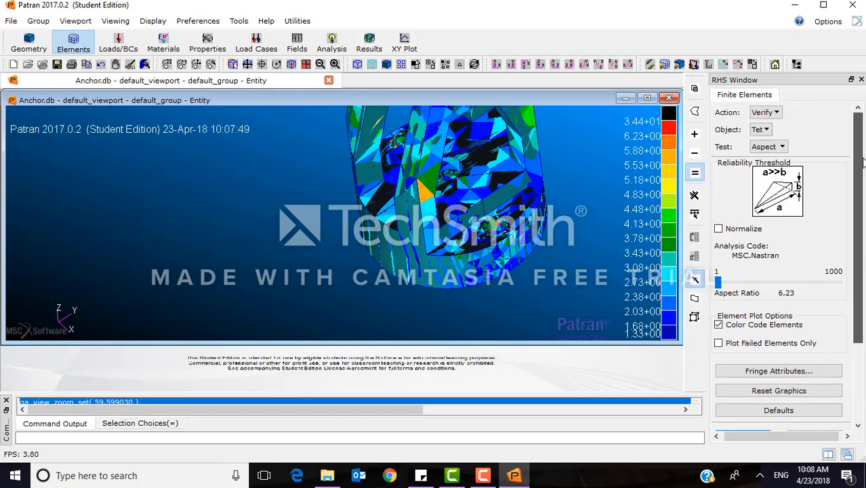
pyautogui.click(769, 114)
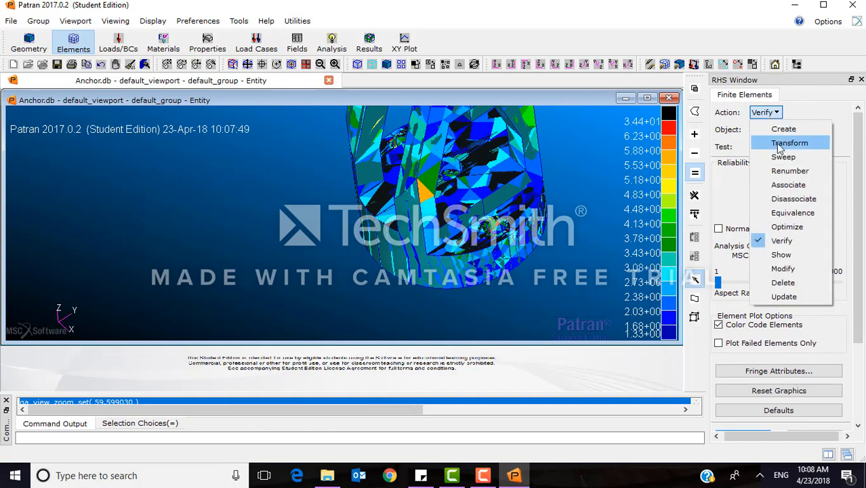
pyautogui.click(783, 128)
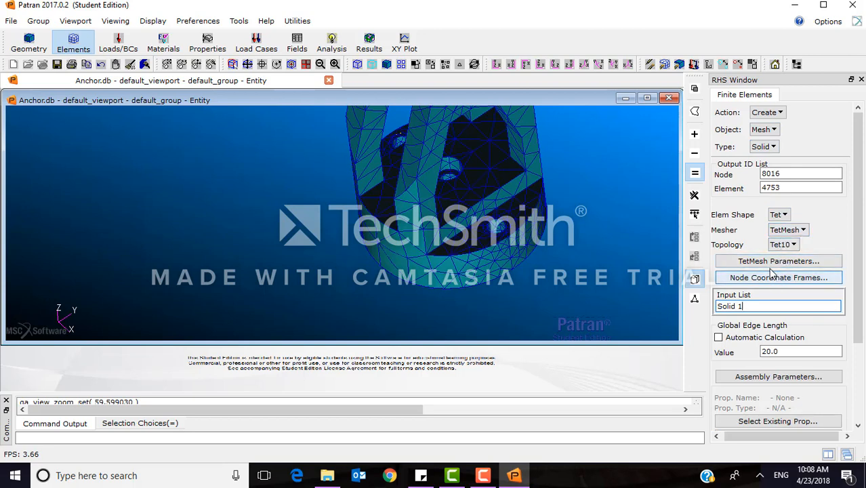
pyautogui.click(771, 265)
pyautogui.click(786, 263)
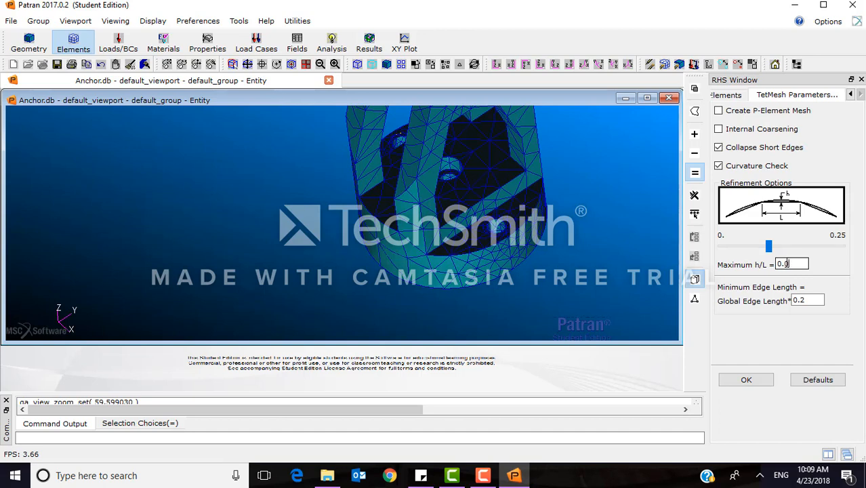
pyautogui.click(818, 298)
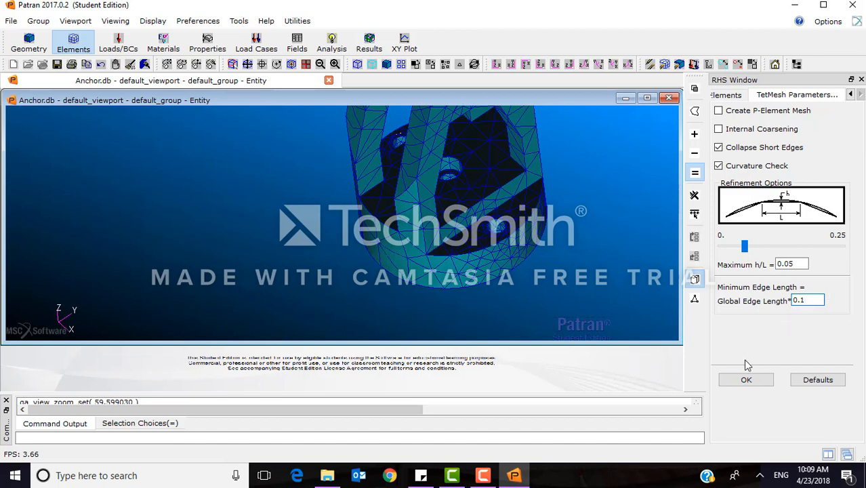
pyautogui.click(740, 379)
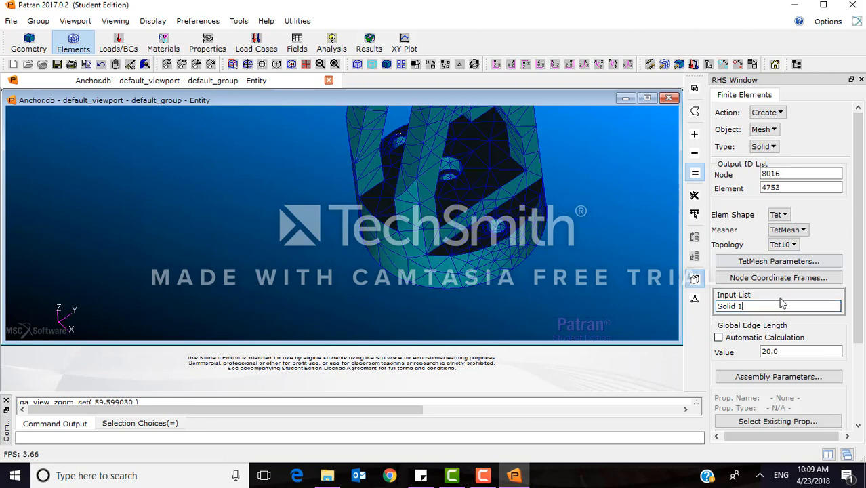
# Remesh Solid 1 with the refined TetMesh parameters and a global edge length of 20.
pyautogui.click(789, 347)
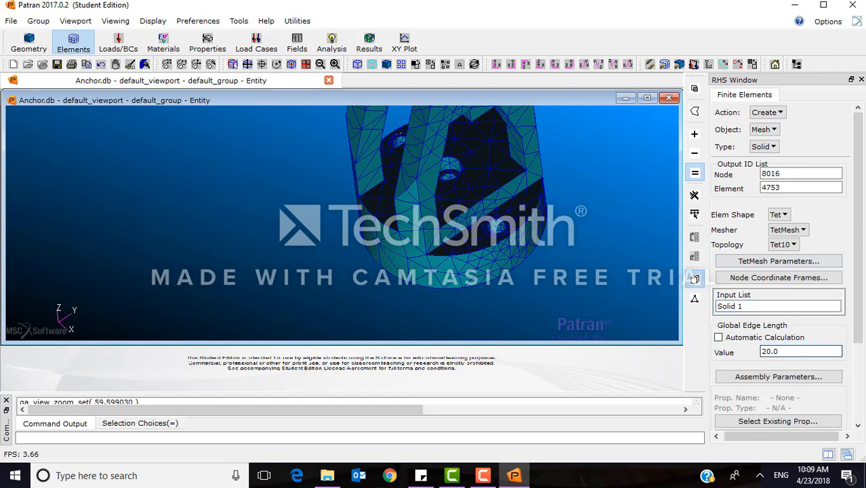
pyautogui.moveTo(861, 315); pyautogui.dragTo(863, 379)
pyautogui.click(798, 378)
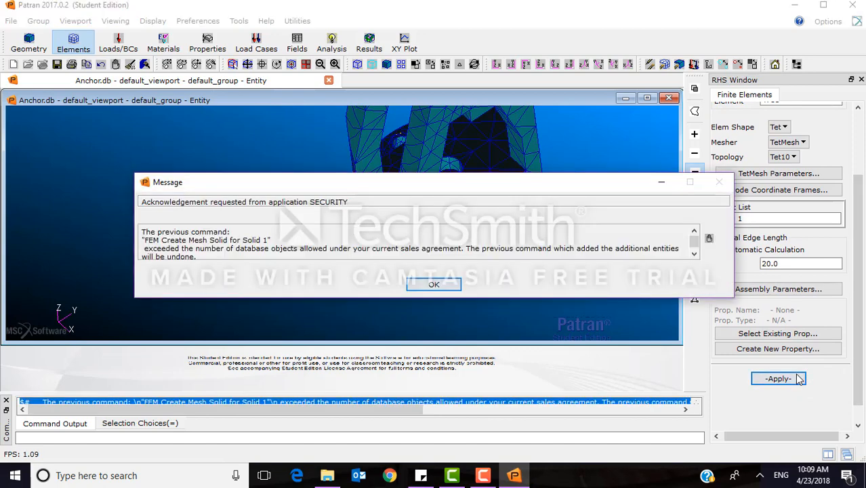
pyautogui.click(433, 285)
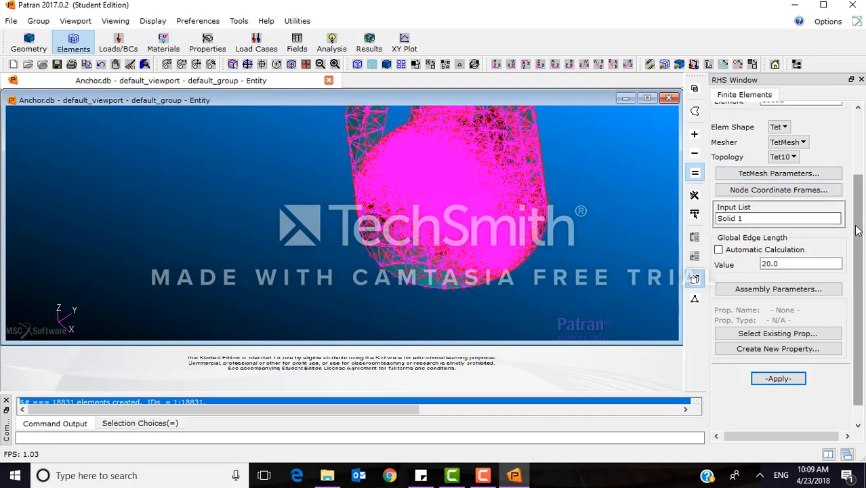
# Run all verification tests on the refined mesh's Tet elements and compare failure counts and worst cases in the summary.
pyautogui.scroll(3, 856, 204)
pyautogui.click(767, 113)
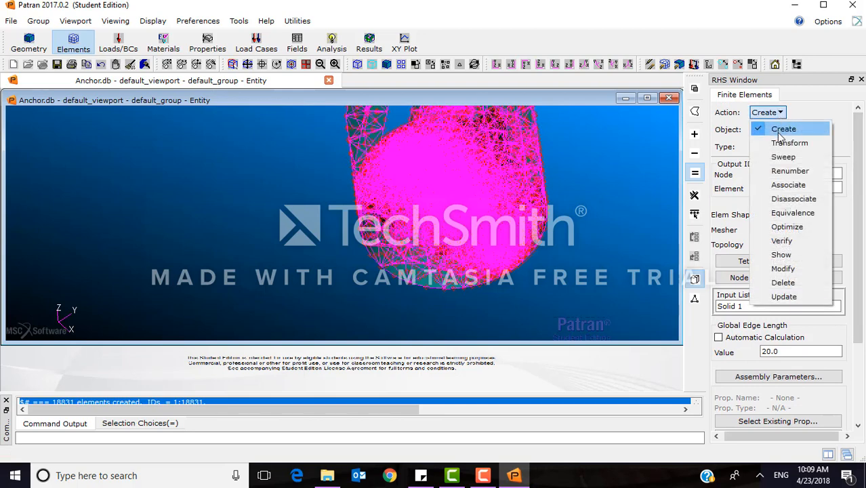
pyautogui.click(782, 242)
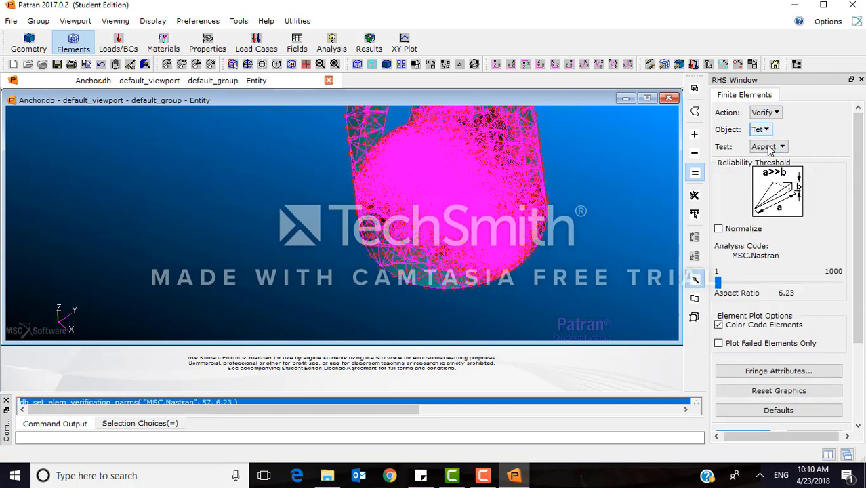
pyautogui.click(769, 147)
pyautogui.click(769, 162)
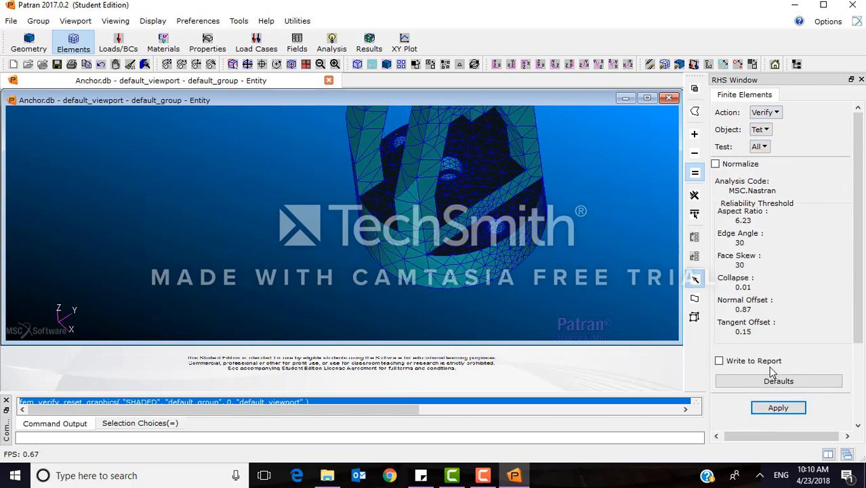
pyautogui.click(769, 408)
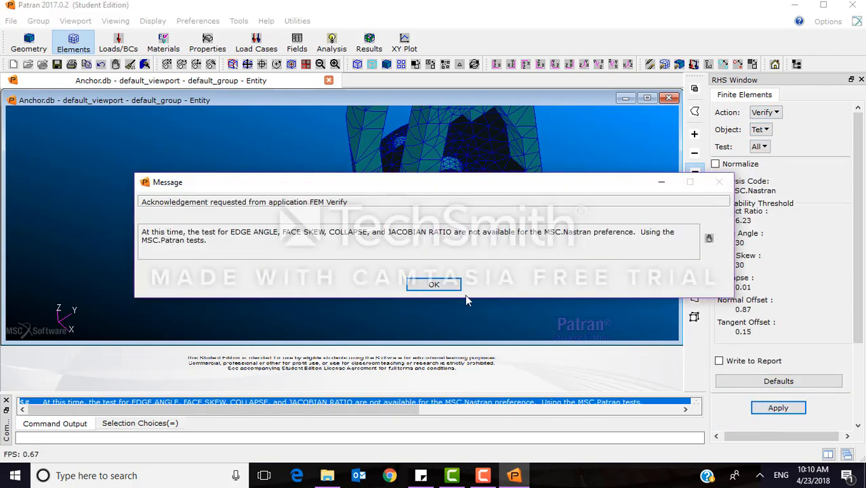
pyautogui.click(434, 285)
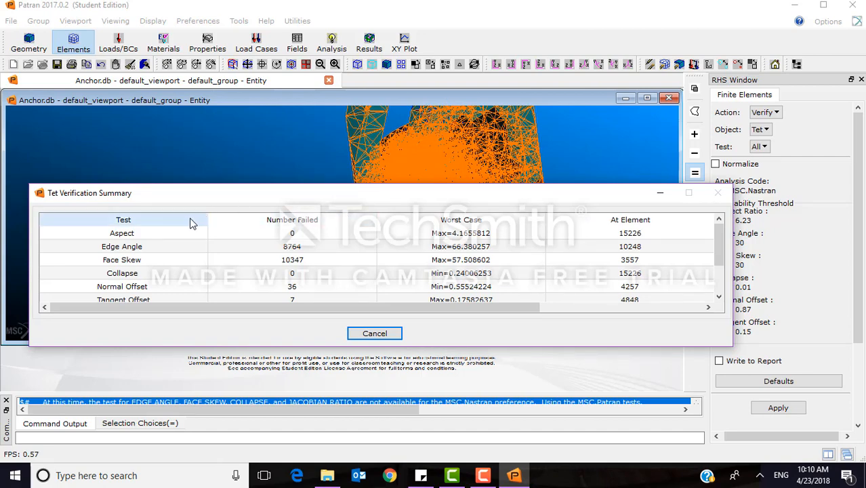
pyautogui.scroll(-1, 315, 246)
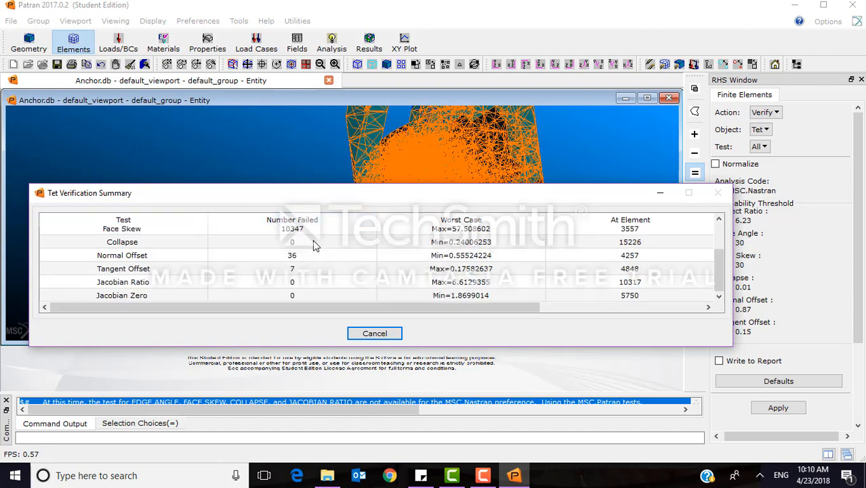
pyautogui.scroll(1, 314, 245)
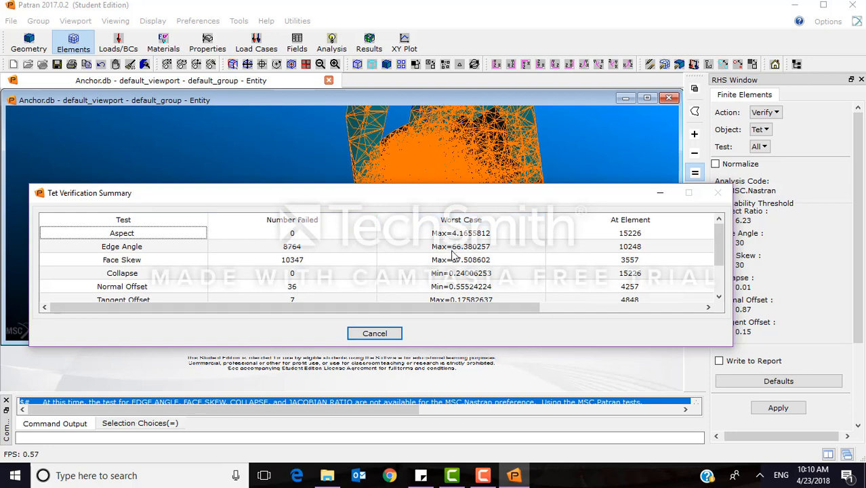
pyautogui.scroll(-1, 458, 290)
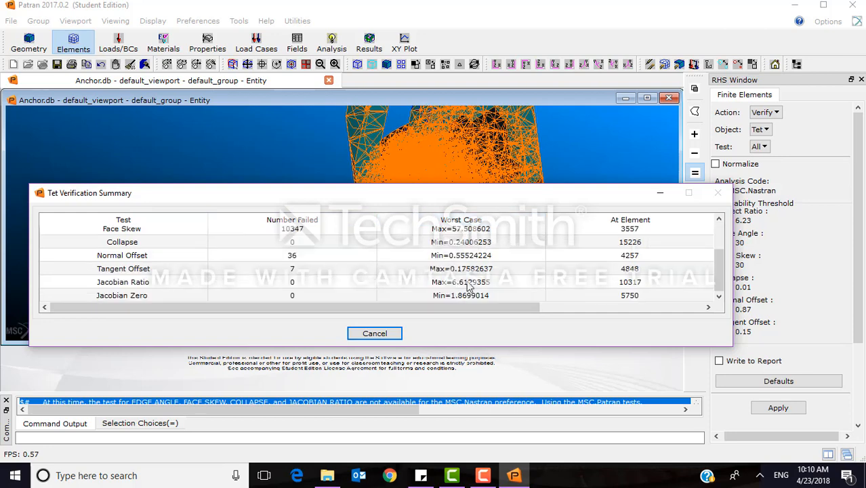
pyautogui.scroll(1, 562, 292)
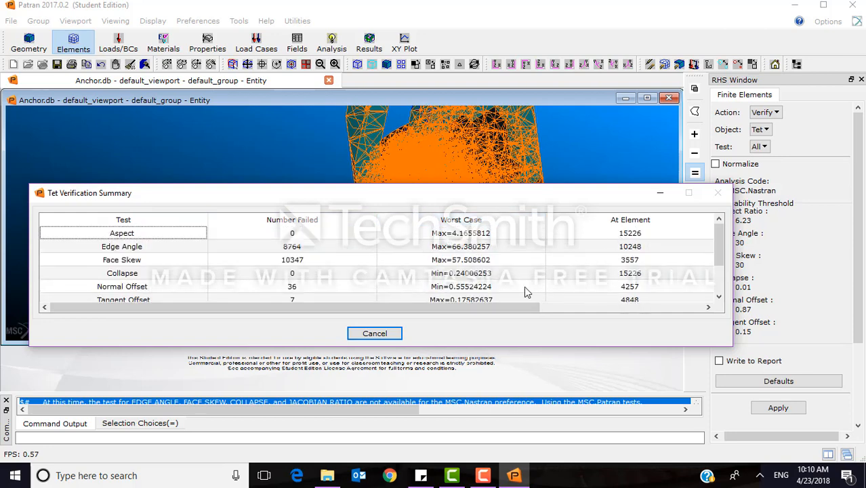
pyautogui.click(372, 333)
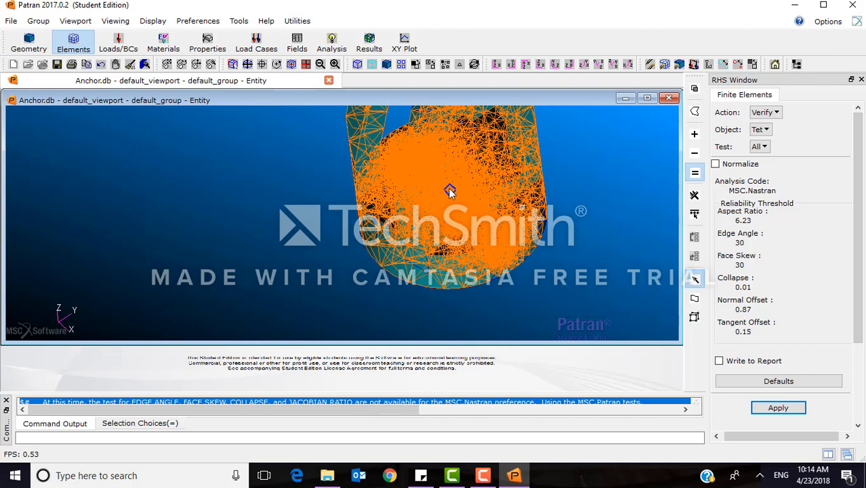
# Inspect the refined mesh over the whole anchor from the front and in an isometric view.
pyautogui.scroll(-6, 452, 192)
pyautogui.scroll(3, 465, 173)
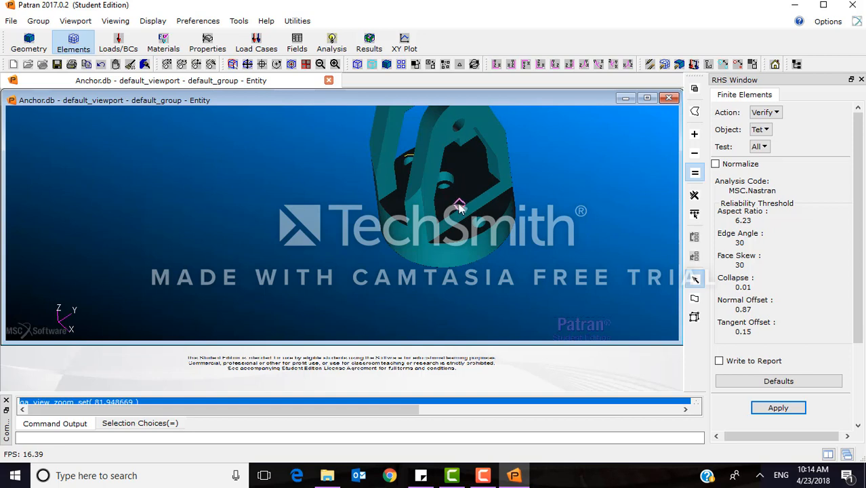
pyautogui.moveTo(459, 207)
pyautogui.mouseDown(button='middle')
pyautogui.moveTo(488, 177)
pyautogui.moveTo(515, 175)
pyautogui.moveTo(534, 196)
pyautogui.moveTo(518, 191)
pyautogui.moveTo(502, 212)
pyautogui.moveTo(512, 170)
pyautogui.moveTo(470, 209)
pyautogui.moveTo(435, 288)
pyautogui.moveTo(419, 256)
pyautogui.mouseUp(button='middle')
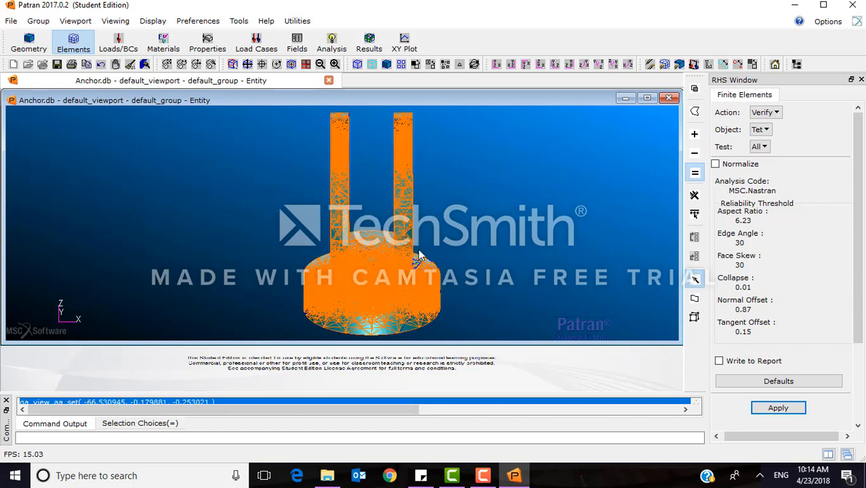
pyautogui.click(613, 64)
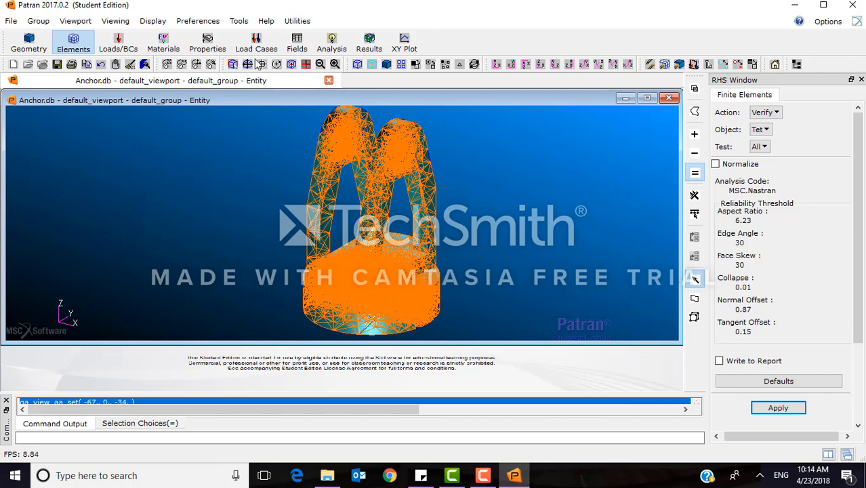
# Save the Anchor database and quit Patran, closing the Anchor folder window as well.
pyautogui.click(11, 20)
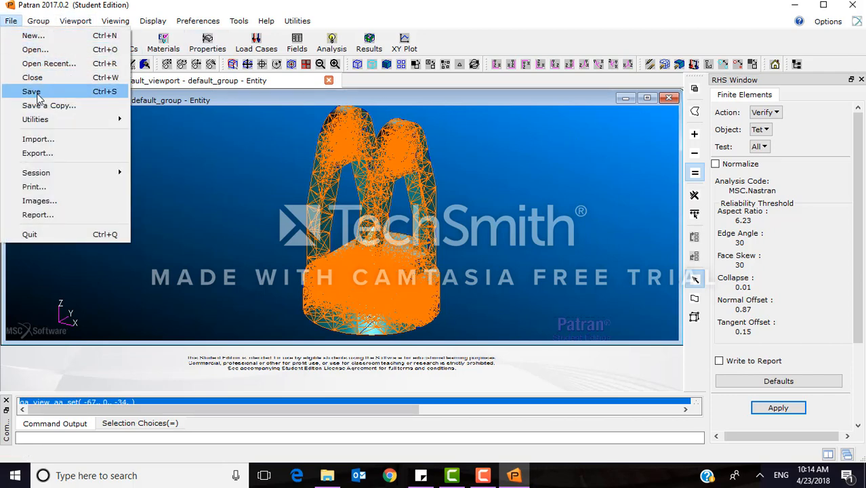
pyautogui.click(32, 92)
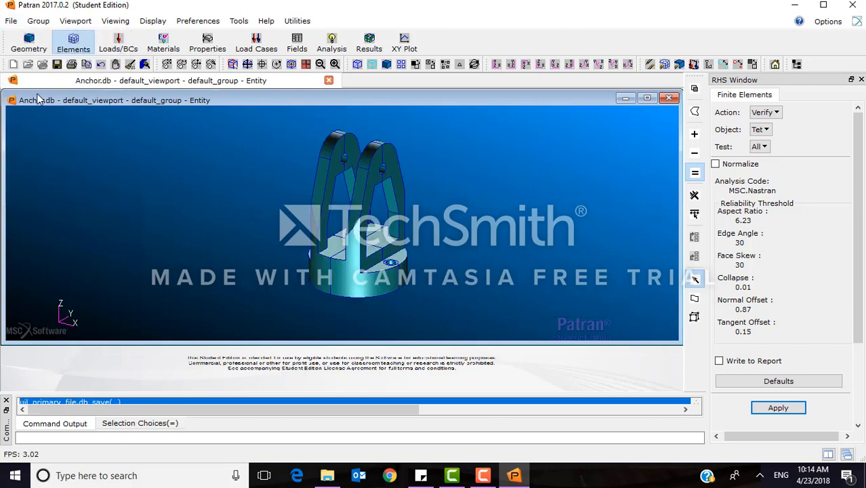
pyautogui.click(15, 22)
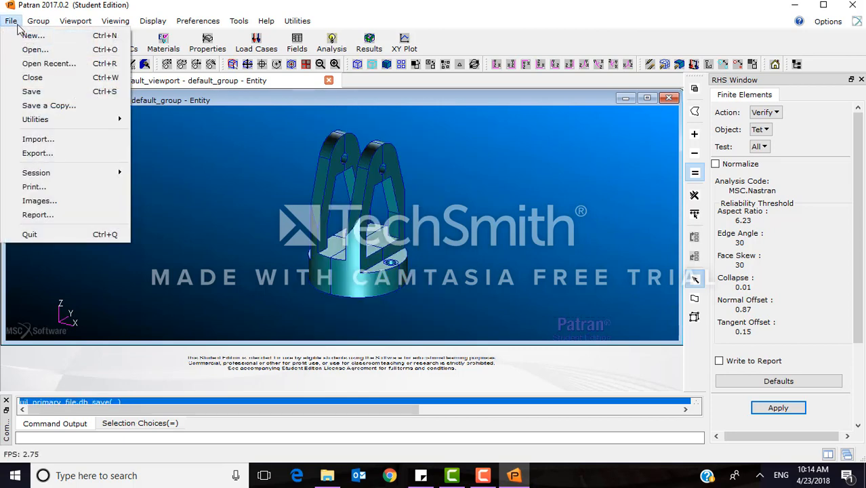
pyautogui.click(41, 235)
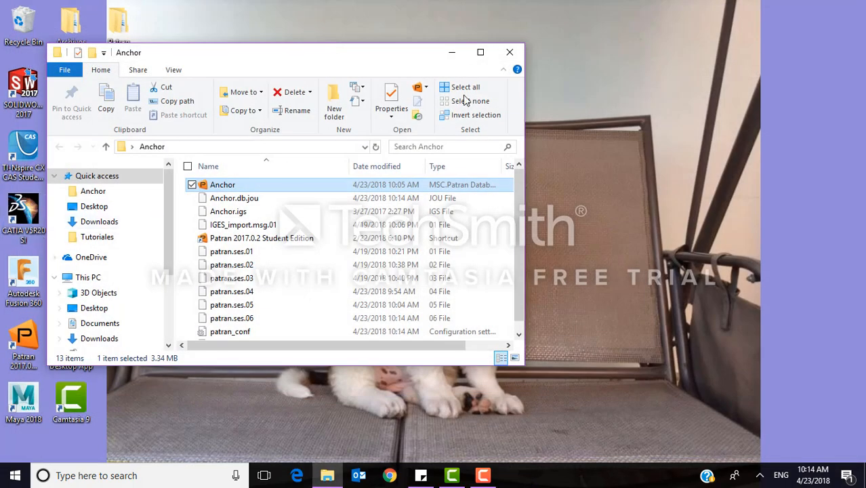
pyautogui.click(511, 54)
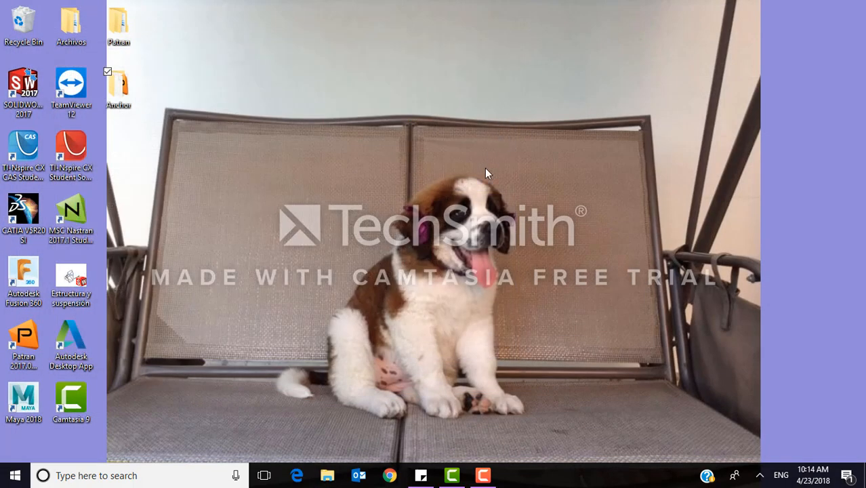